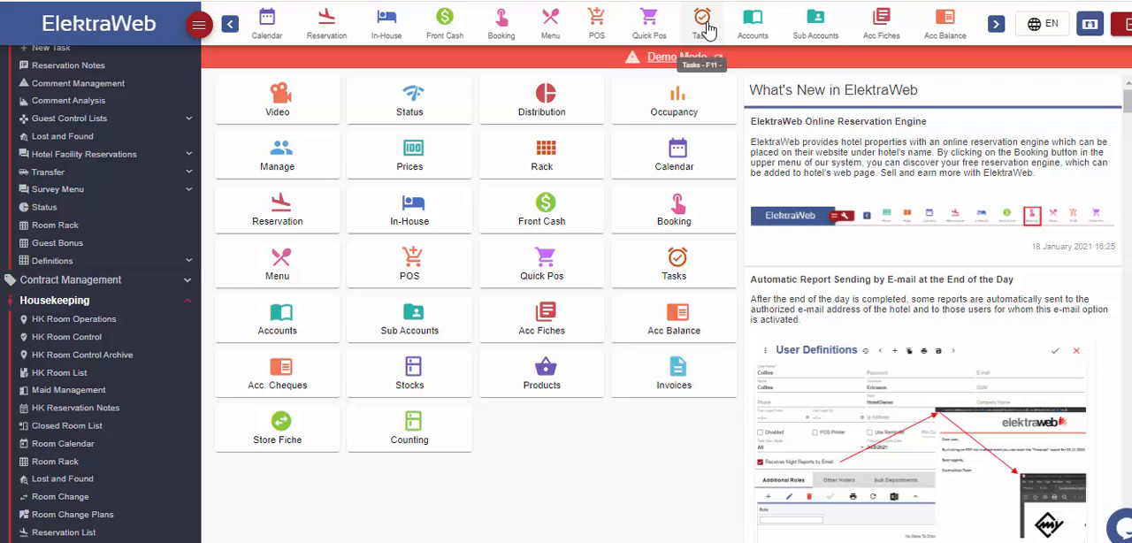
Open Task Management, look through its entries under the different departments, and filter today's tasks to all statuses
{"action": "left_click", "coordinate": [704, 25]}
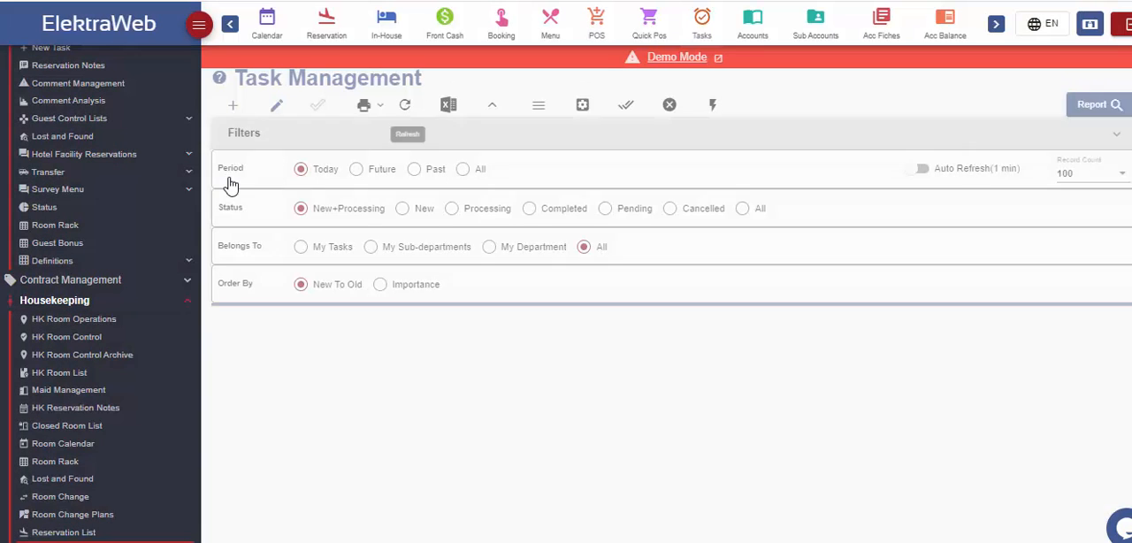
{"action": "scroll", "coordinate": [154, 155], "scroll_direction": "up", "scroll_amount": 3}
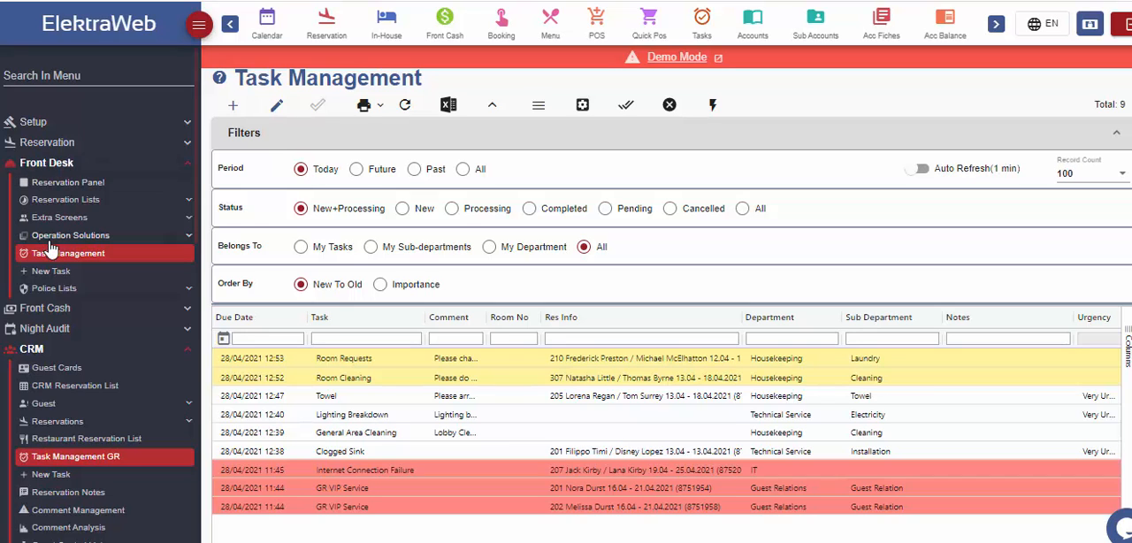
{"action": "scroll", "coordinate": [89, 452], "scroll_direction": "down", "scroll_amount": 1}
{"action": "scroll", "coordinate": [89, 453], "scroll_direction": "down", "scroll_amount": 6}
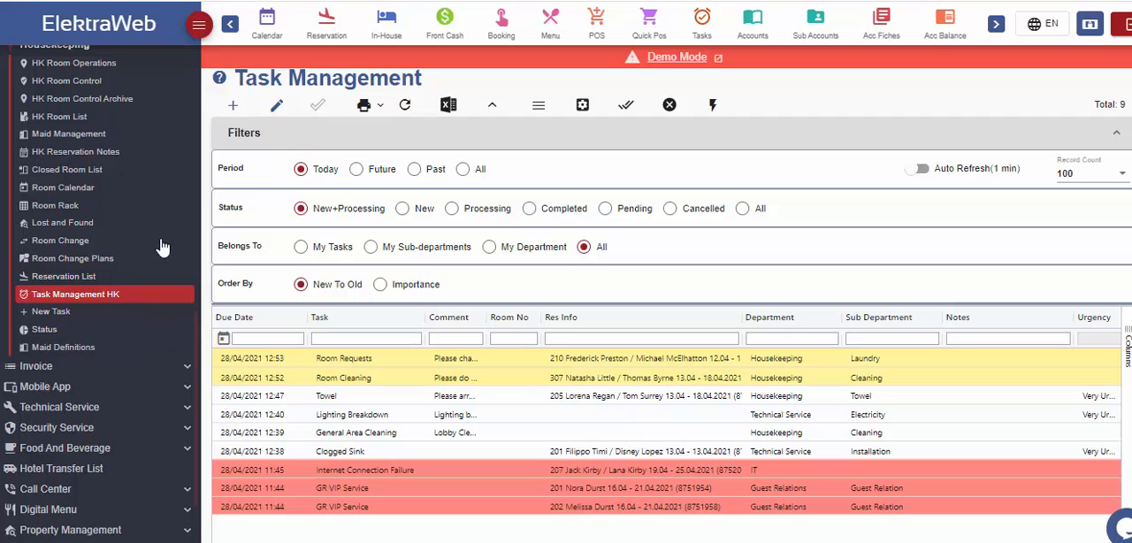
{"action": "scroll", "coordinate": [118, 304], "scroll_direction": "up", "scroll_amount": 7}
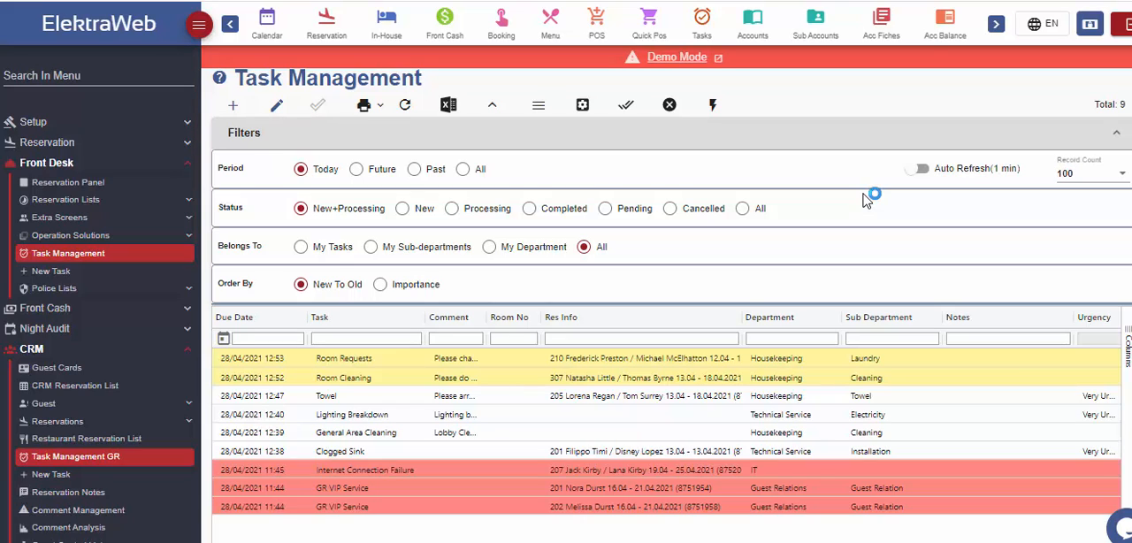
{"action": "left_click", "coordinate": [742, 209]}
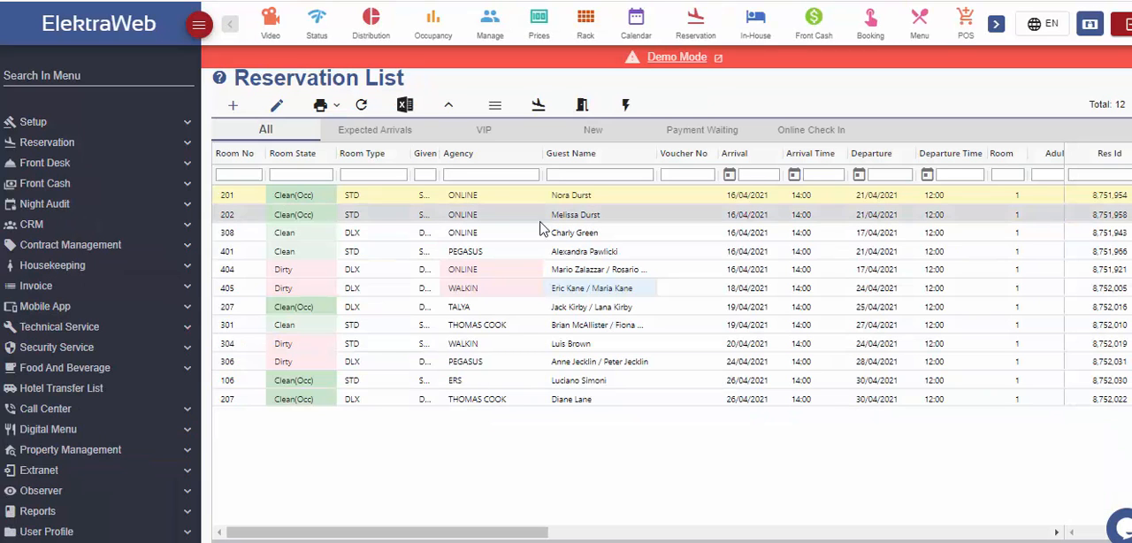
Review the actions available for the room 405 reservation in the Reservation List, and open its reservation card to view the tasks
{"action": "left_click", "coordinate": [548, 289]}
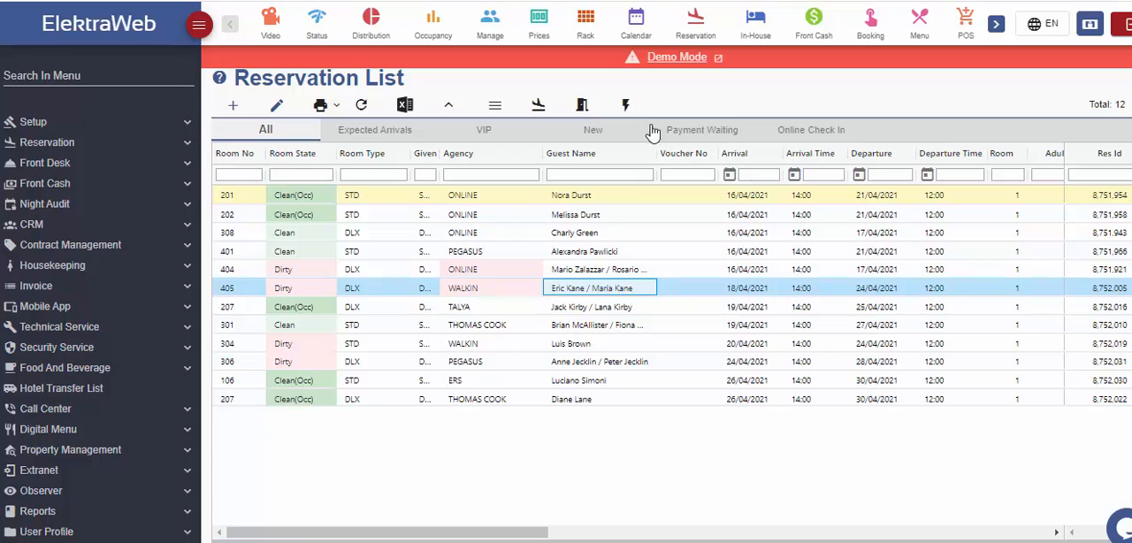
{"action": "left_click", "coordinate": [625, 106]}
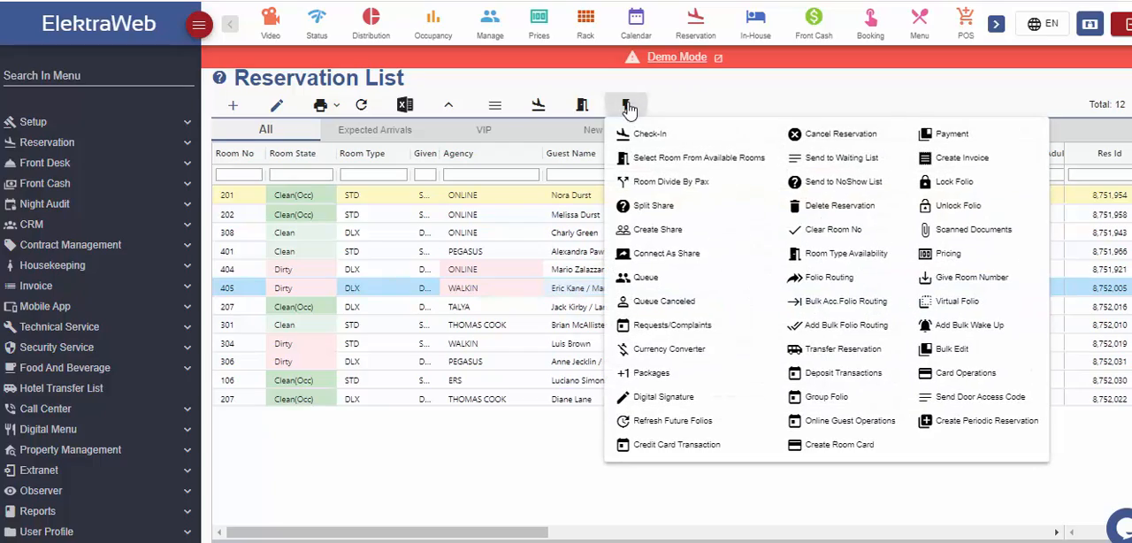
{"action": "left_click", "coordinate": [538, 454]}
{"action": "double_click", "coordinate": [584, 290]}
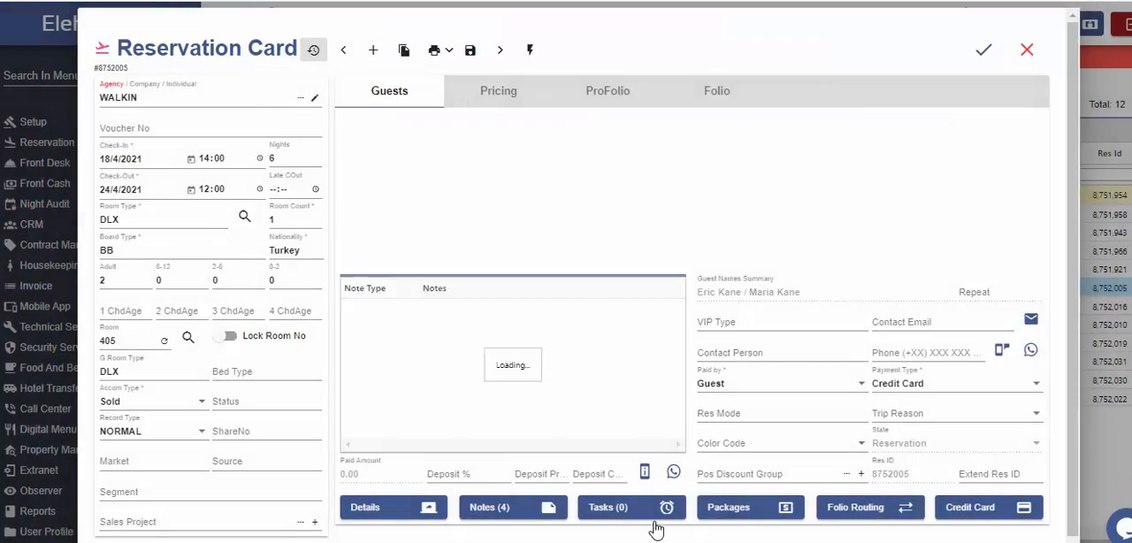
{"action": "left_click", "coordinate": [663, 528]}
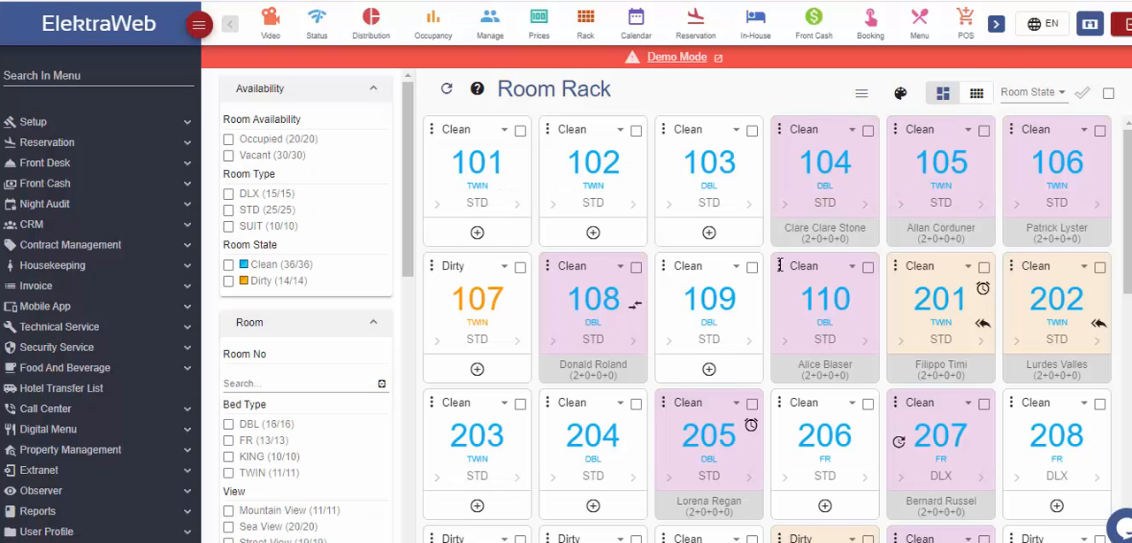
Start a new task record for room 110 from the Room Rack and display the available task choices
{"action": "left_click", "coordinate": [779, 267]}
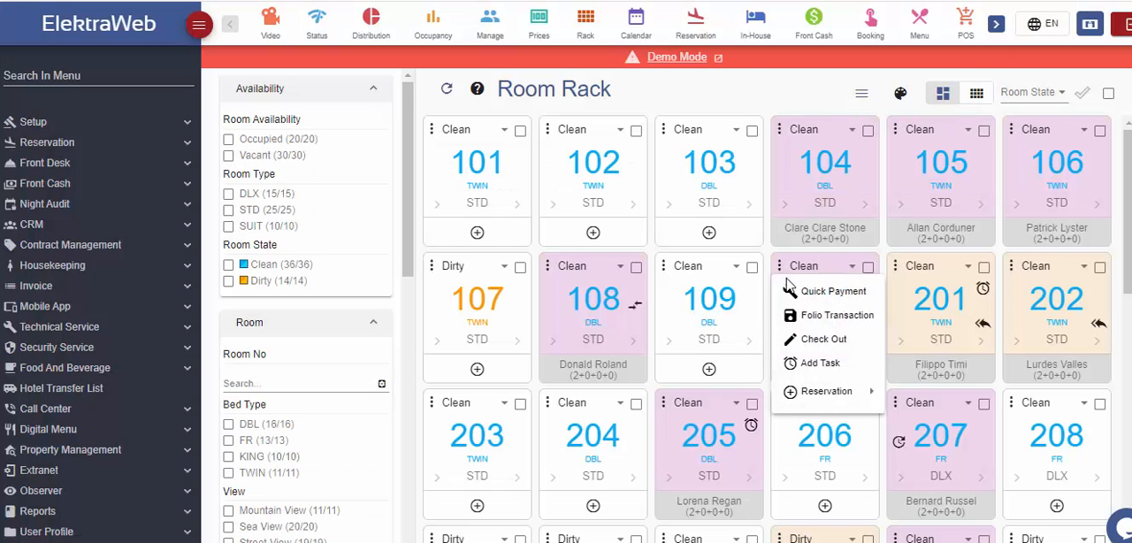
{"action": "left_click", "coordinate": [823, 365]}
{"action": "left_click", "coordinate": [574, 138]}
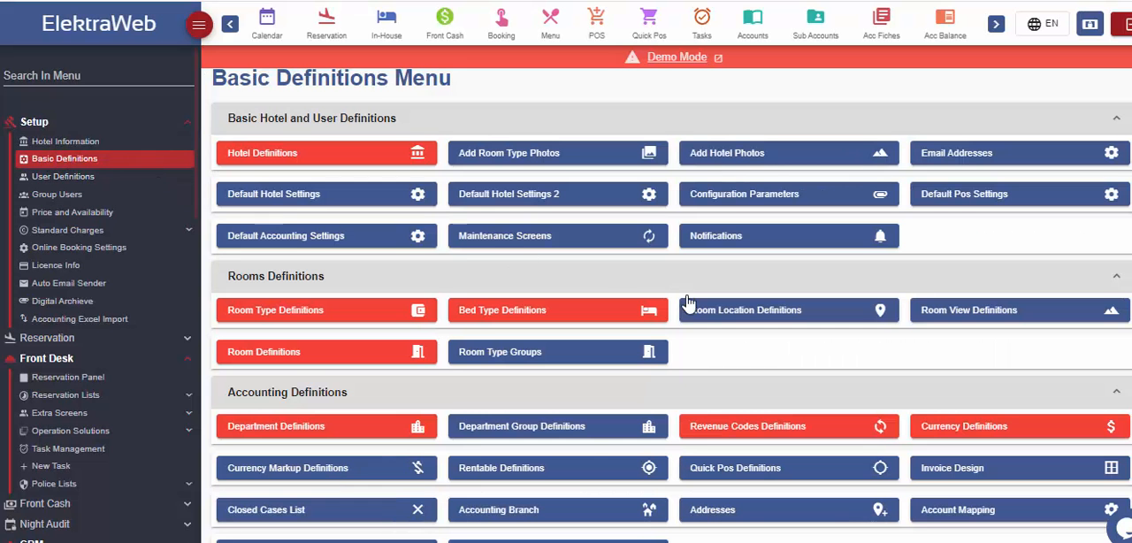
Open the Hotel Task Definitions from the Task Management section of the basic definitions
{"action": "scroll", "coordinate": [707, 354], "scroll_direction": "down", "scroll_amount": 3}
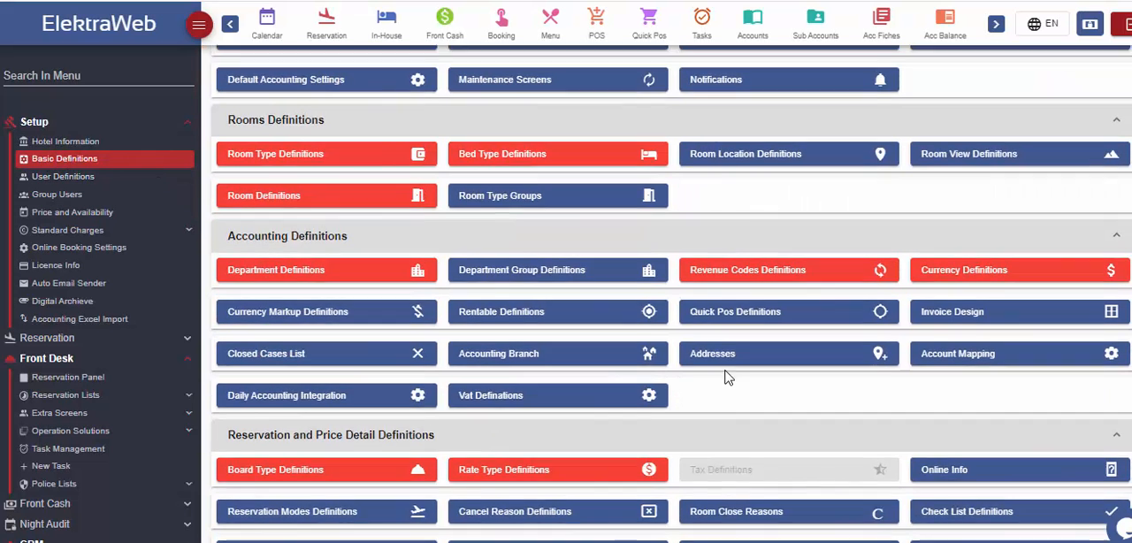
{"action": "scroll", "coordinate": [726, 378], "scroll_direction": "up", "scroll_amount": 1}
{"action": "scroll", "coordinate": [725, 378], "scroll_direction": "down", "scroll_amount": 3}
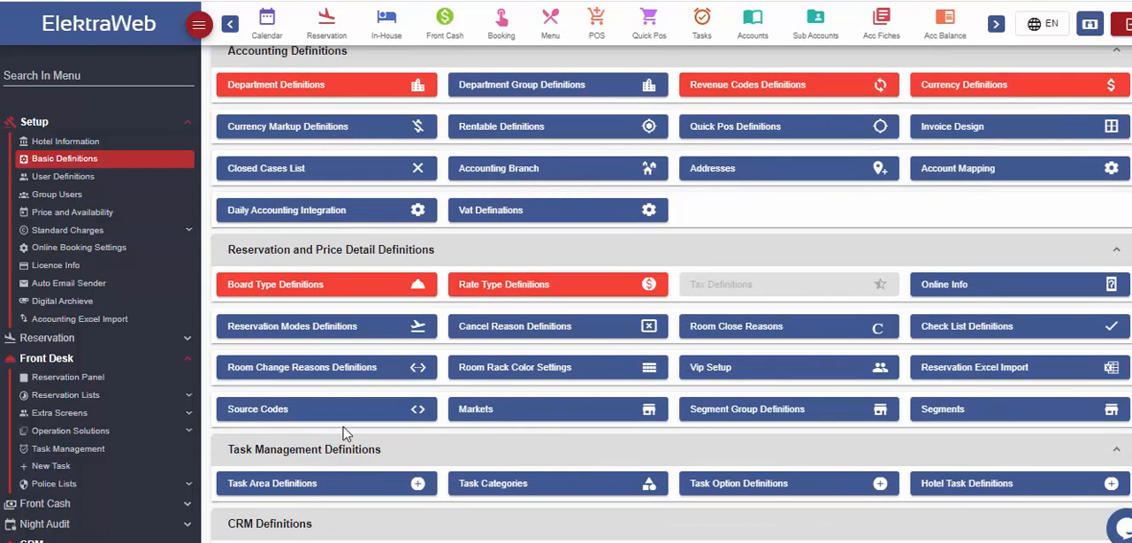
{"action": "left_click", "coordinate": [970, 488]}
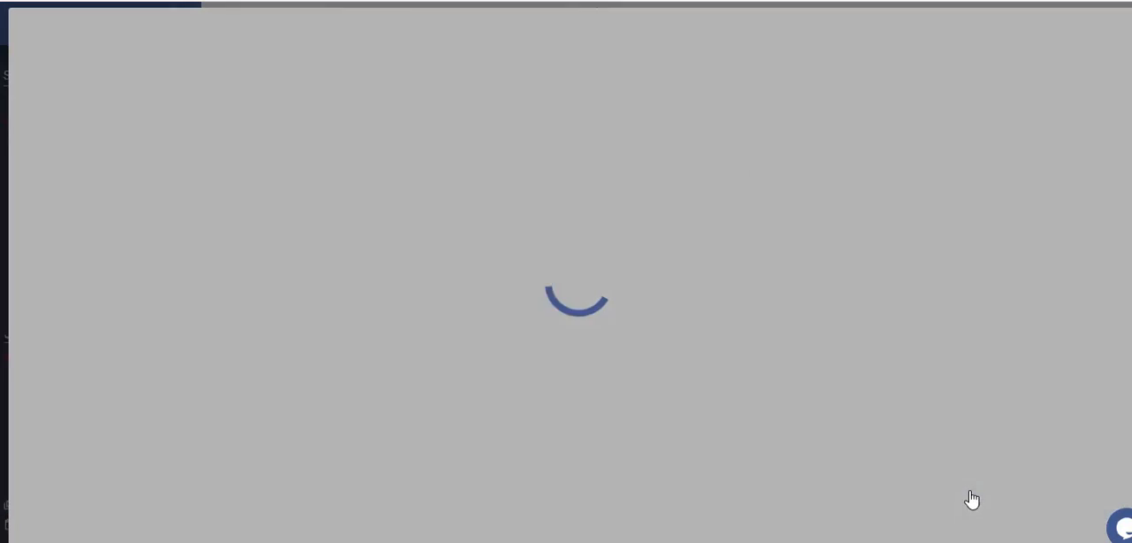
Select Clogged Sink, Towel and Water-Related Breakdowns in the Standard Hotel Task Definitions, and close the list without loading them
{"action": "left_click", "coordinate": [395, 63]}
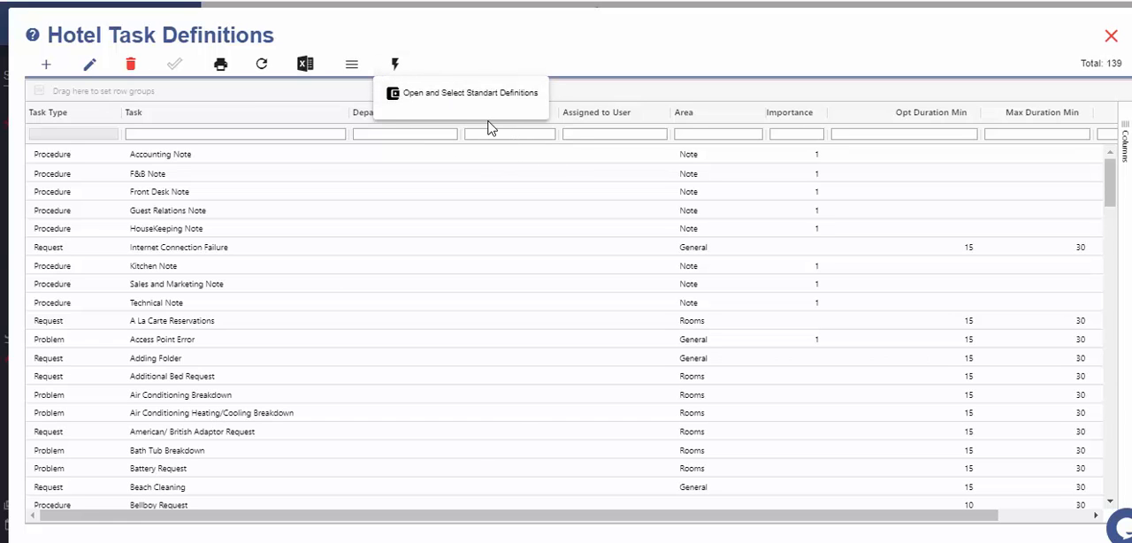
{"action": "left_click", "coordinate": [477, 93]}
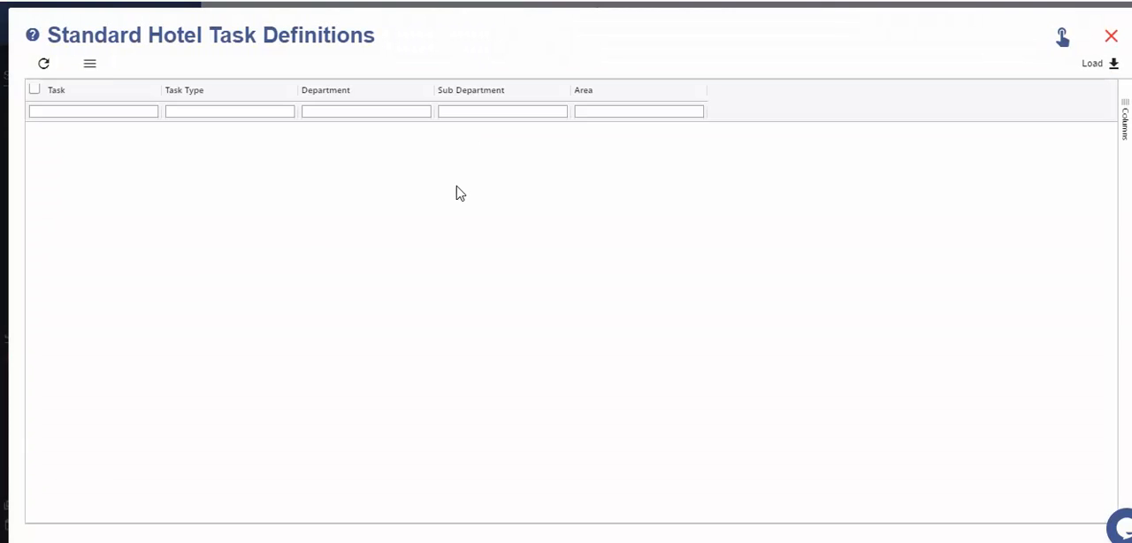
{"action": "left_click", "coordinate": [39, 151]}
{"action": "left_click", "coordinate": [39, 169]}
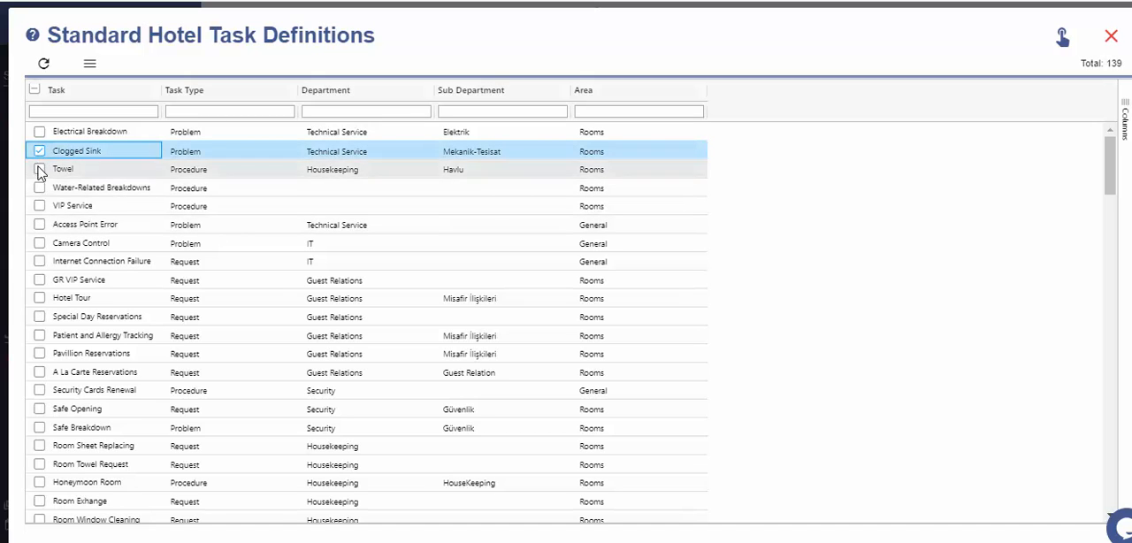
{"action": "left_click", "coordinate": [1110, 38]}
Choose Electrical Breakdown as the task for room 110 and enter "No electricity" as its description
{"action": "double_click", "coordinate": [182, 175]}
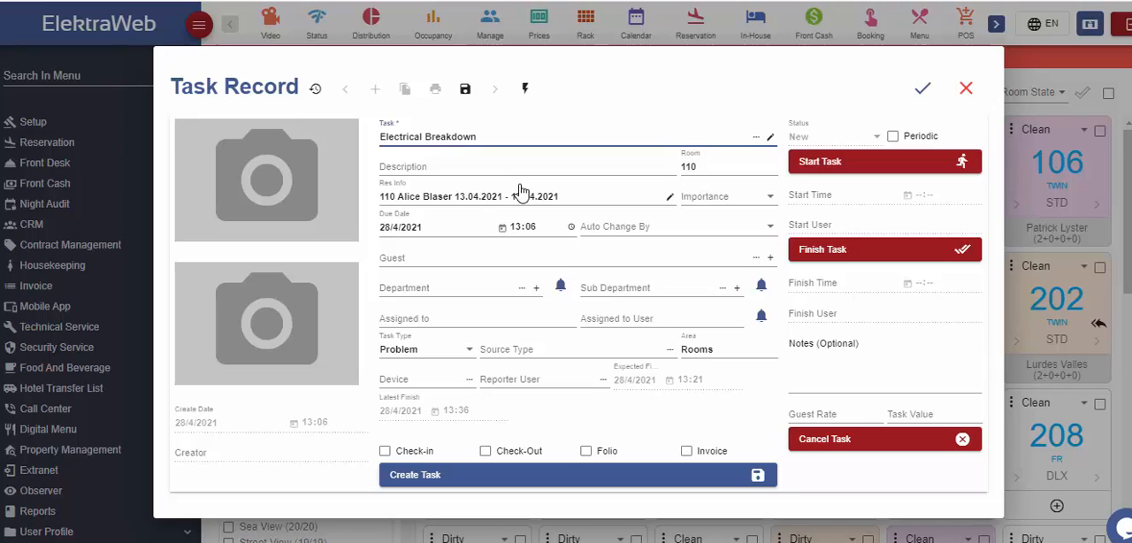
{"action": "left_click", "coordinate": [509, 171]}
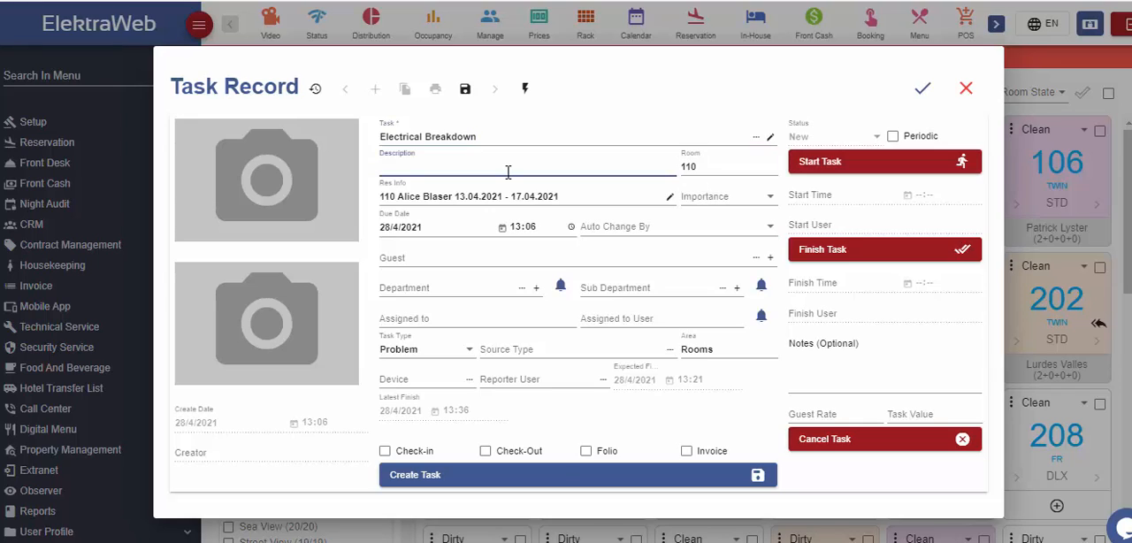
{"action": "type", "text": "No electricity"}
{"action": "left_click", "coordinate": [713, 165]}
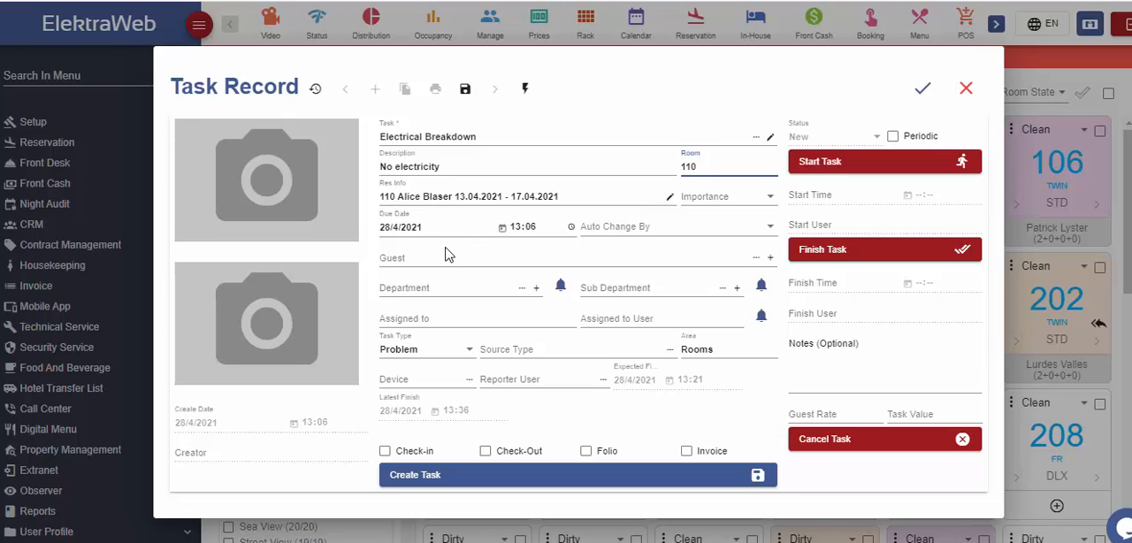
Assign the task to the Technical Service department and the Electricity sub department, and create it
{"action": "left_click", "coordinate": [522, 289]}
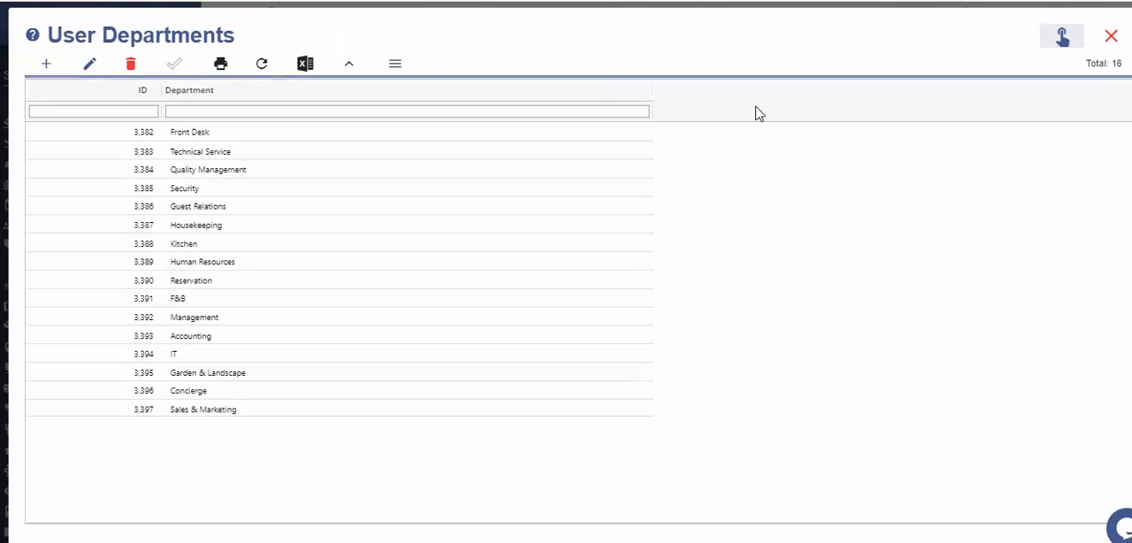
{"action": "left_click", "coordinate": [274, 155]}
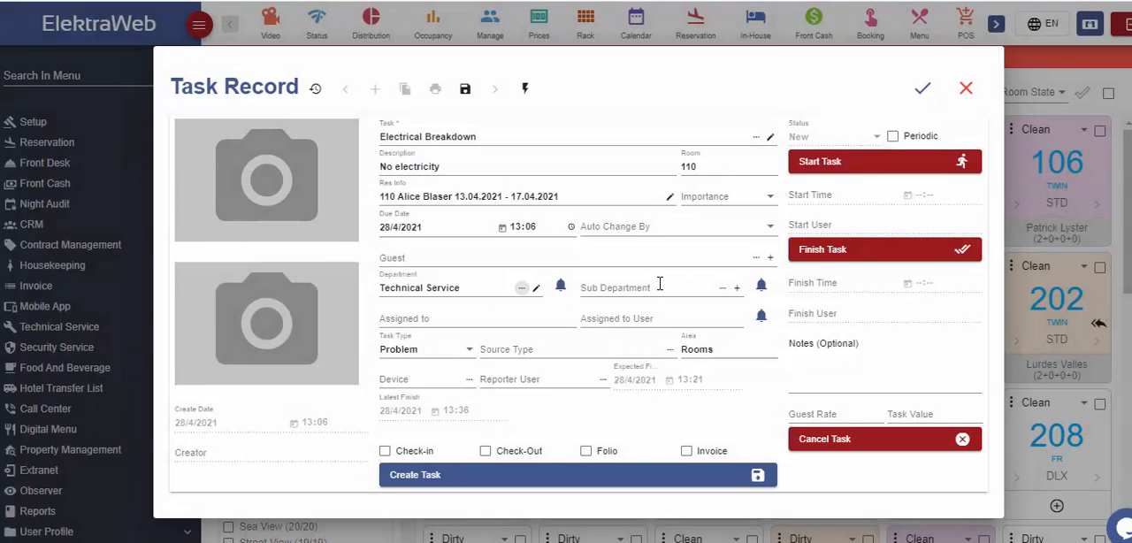
{"action": "left_click", "coordinate": [687, 291]}
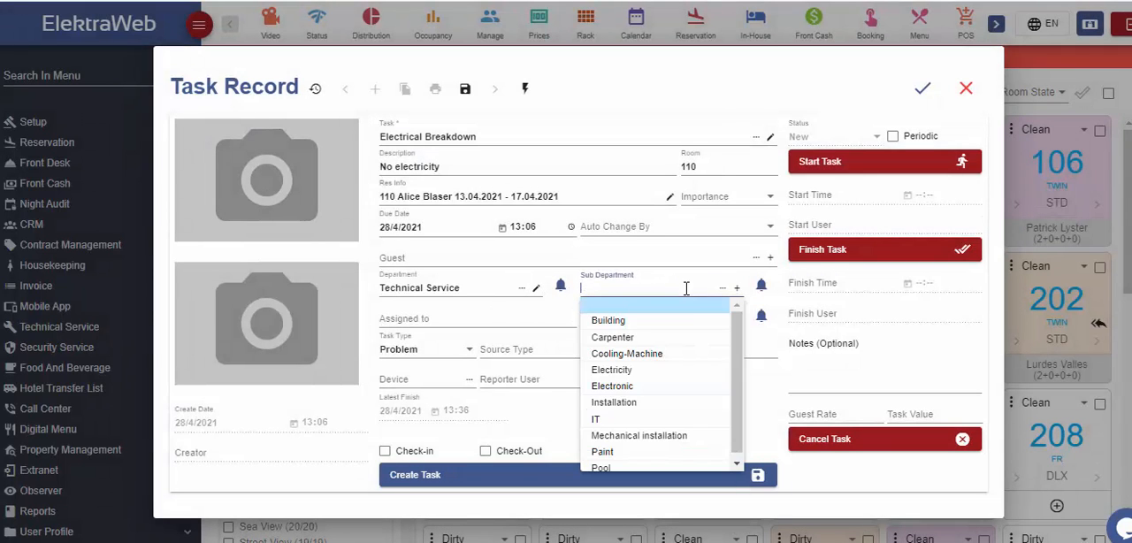
{"action": "left_click", "coordinate": [643, 374]}
{"action": "left_click", "coordinate": [550, 319]}
{"action": "left_click", "coordinate": [487, 401]}
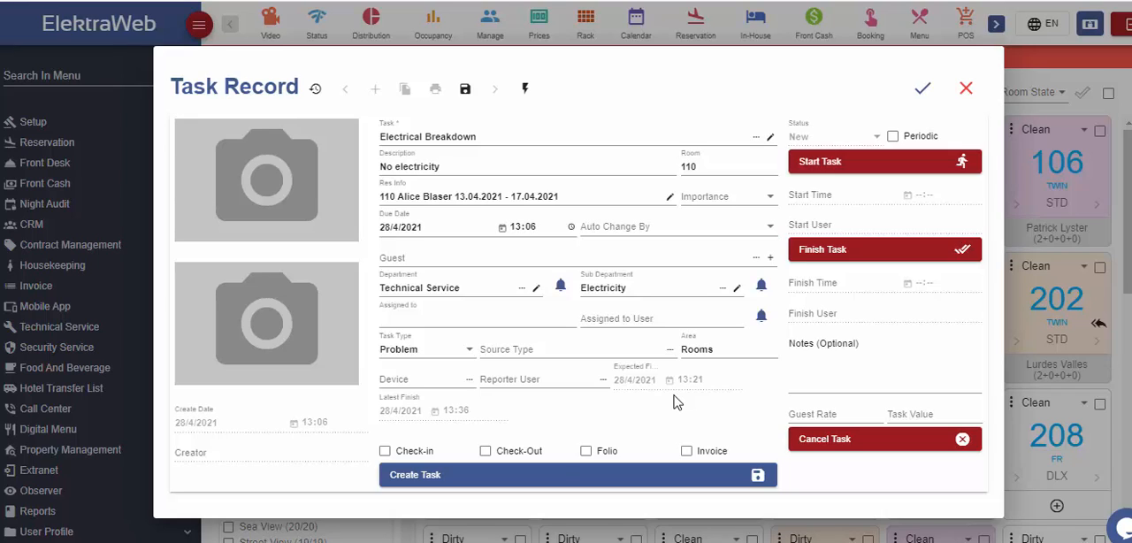
{"action": "mouse_move", "coordinate": [243, 156]}
{"action": "left_click", "coordinate": [568, 478]}
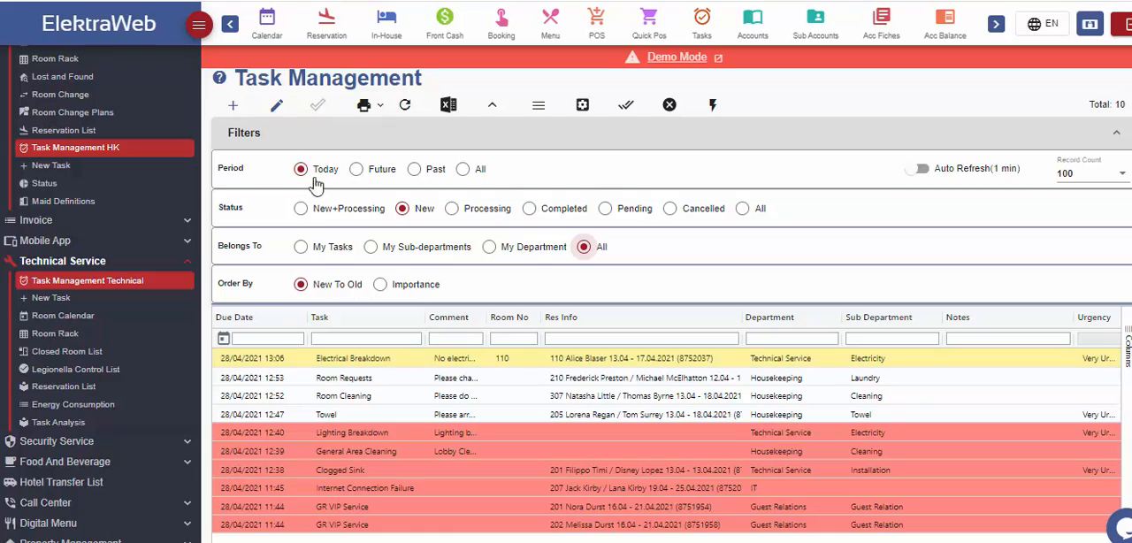
Open the new Electrical Breakdown task for room 110, start it, and save the record
{"action": "double_click", "coordinate": [775, 365]}
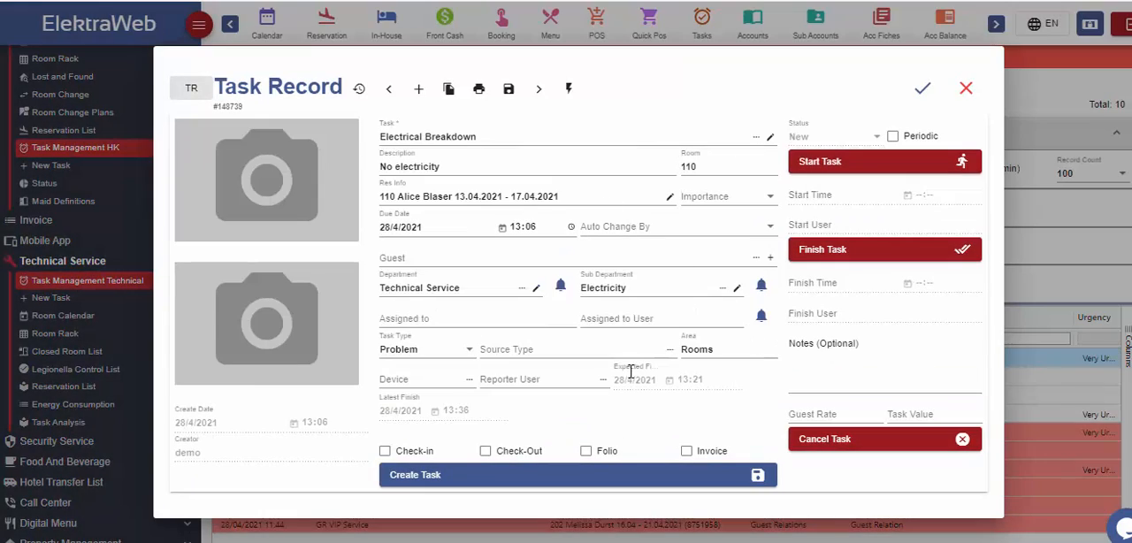
{"action": "left_click", "coordinate": [903, 168]}
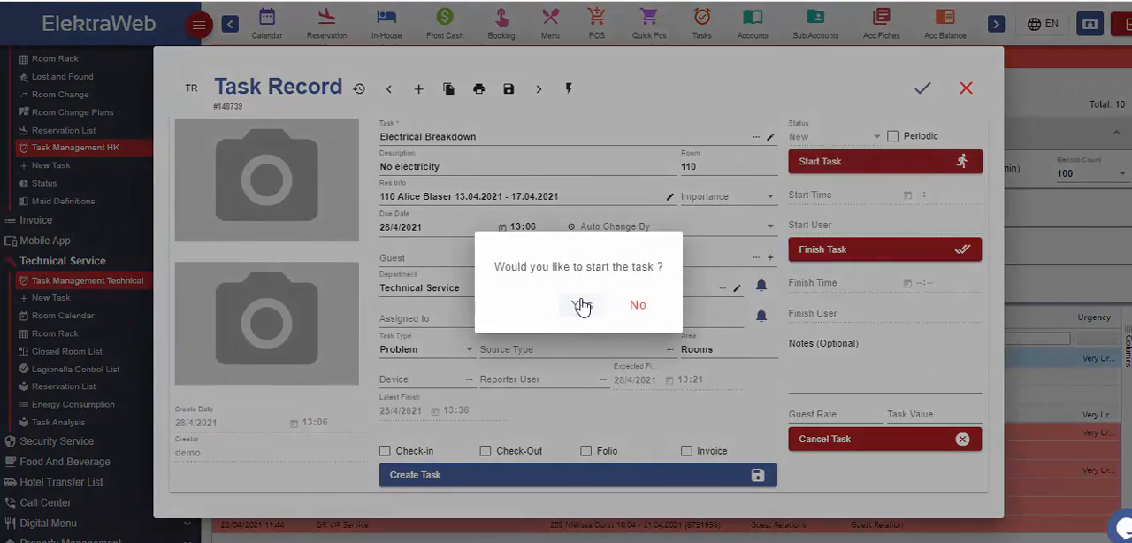
{"action": "left_click", "coordinate": [580, 305]}
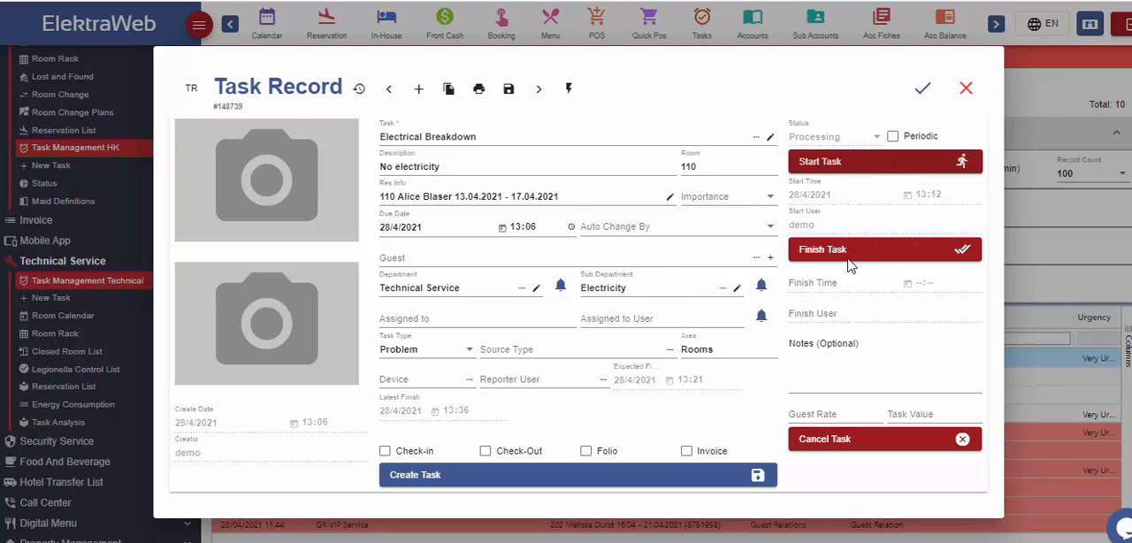
{"action": "left_click", "coordinate": [923, 92]}
Finish the Electrical Breakdown task from the Processing tasks and filter the task list to Completed
{"action": "left_click", "coordinate": [488, 210]}
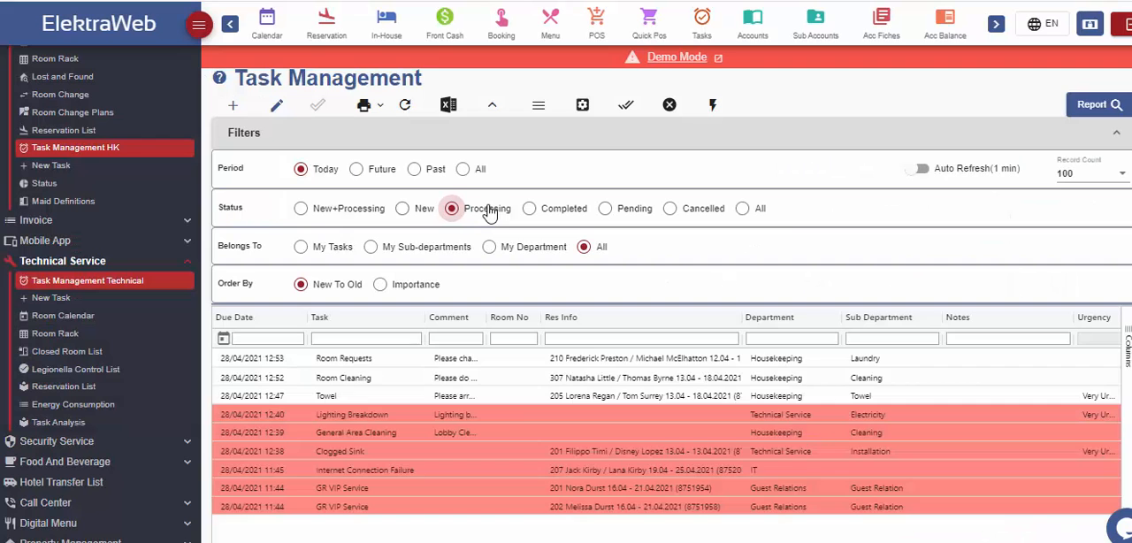
{"action": "double_click", "coordinate": [625, 362]}
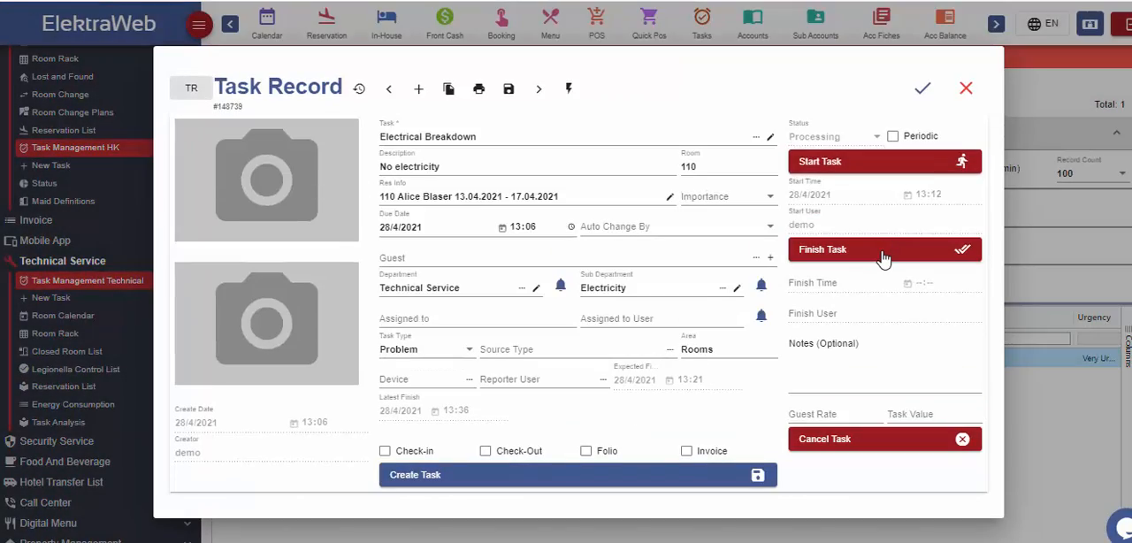
{"action": "left_click", "coordinate": [810, 253]}
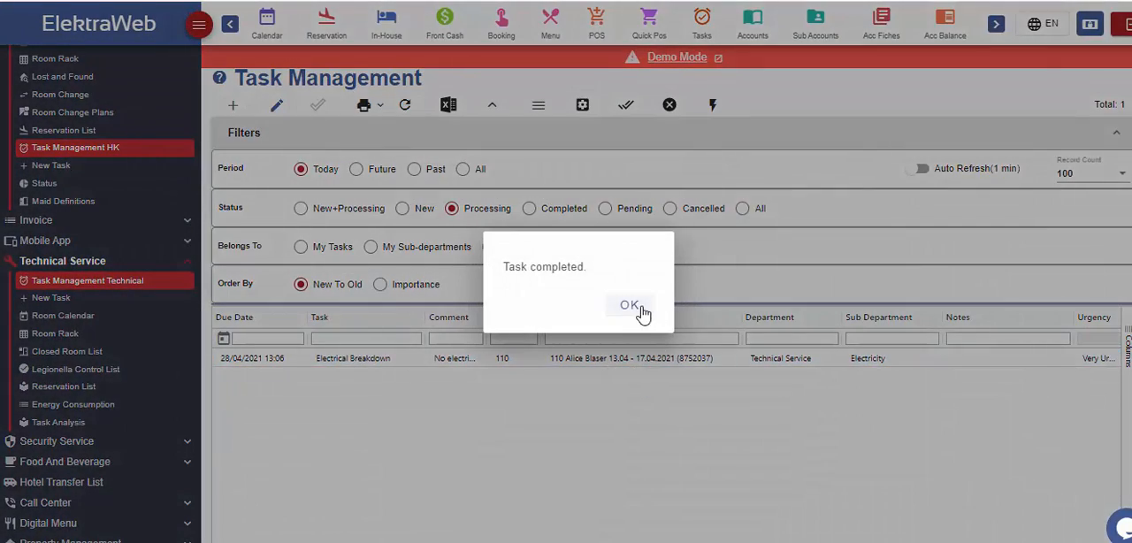
{"action": "left_click", "coordinate": [641, 381]}
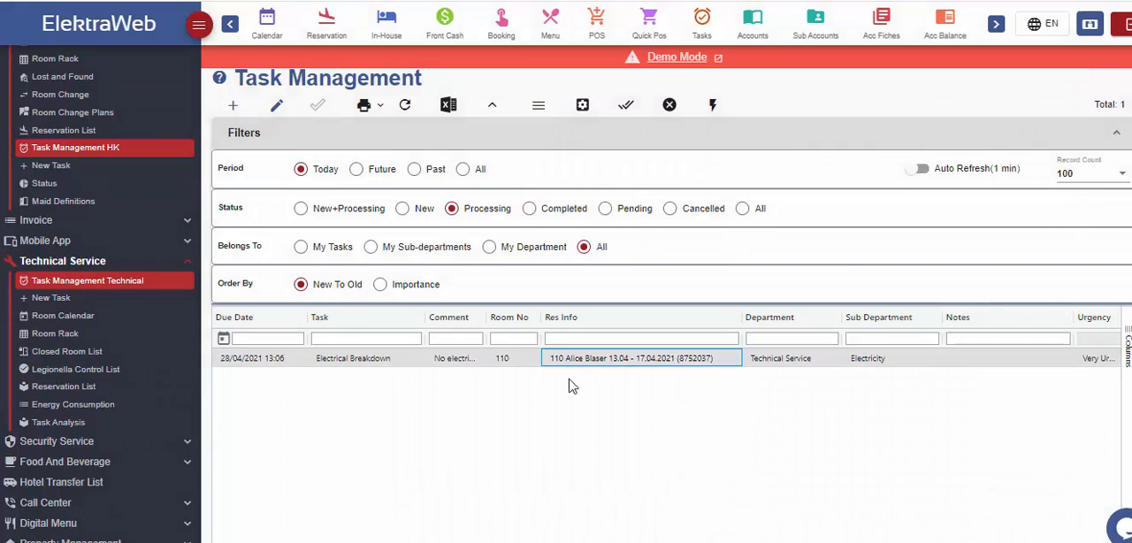
{"action": "left_click", "coordinate": [549, 212]}
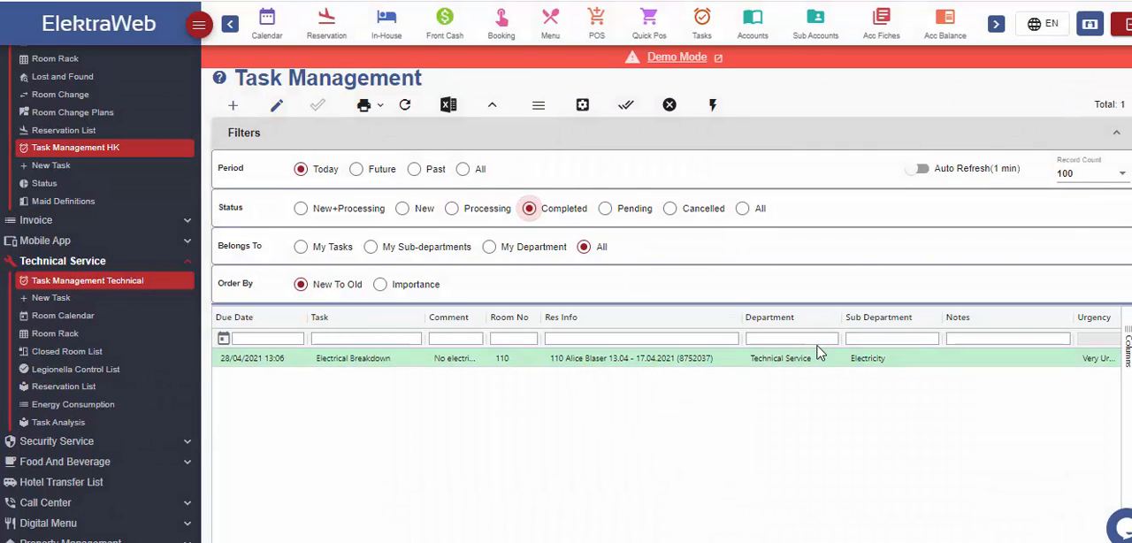